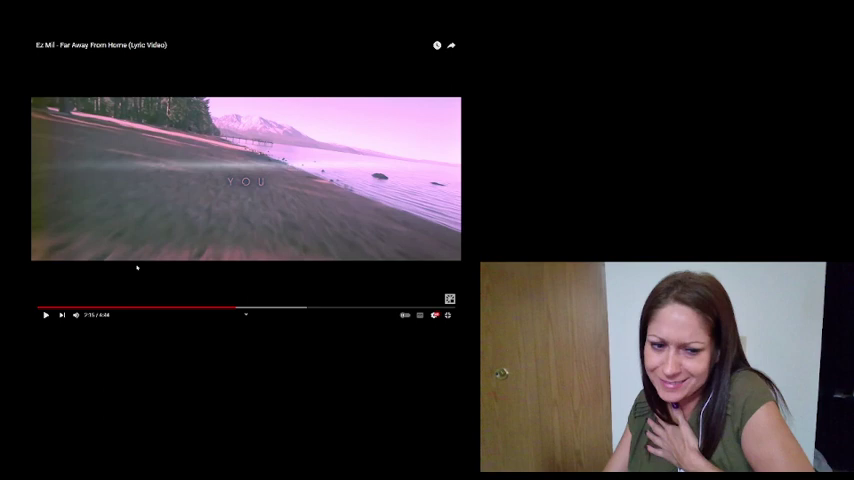
Step: Play the lyric video past the 'So baby just' lyric, then pause it to react
click(45, 316)
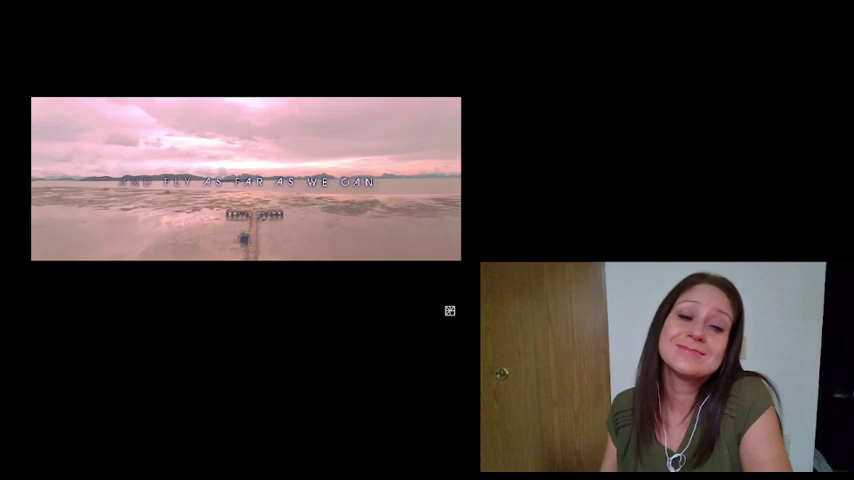
click(46, 314)
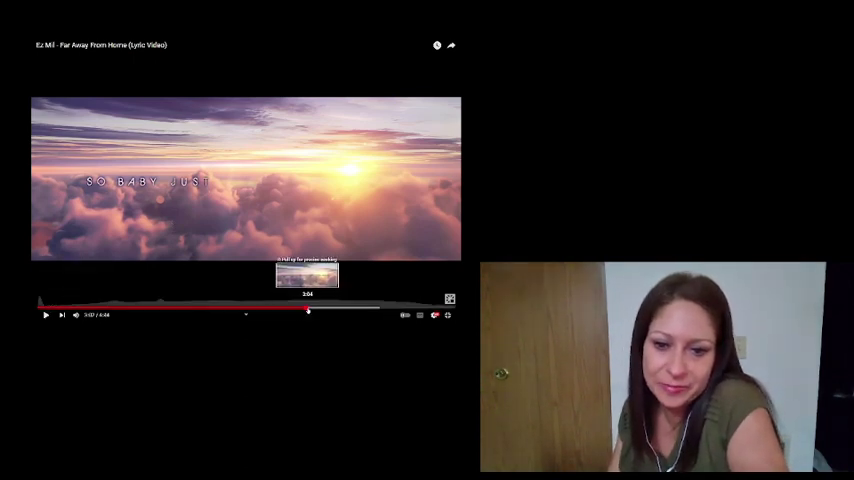
Step: Rewind the progress bar to 2:56 and resume playback toward 4:42
drag(297, 313, 296, 311)
mouse_move(296, 307)
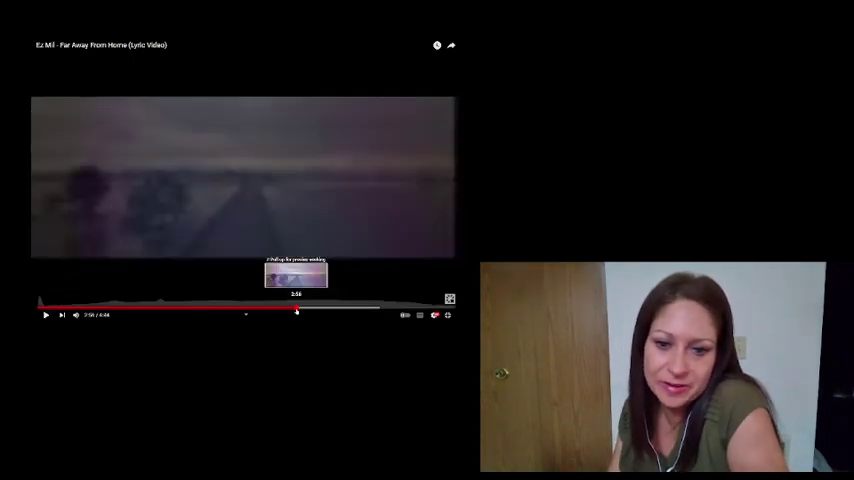
click(46, 315)
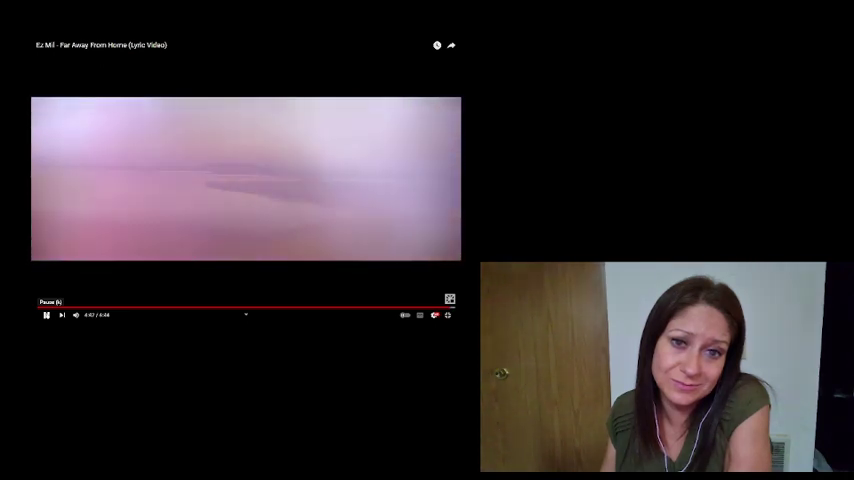
Step: Pause the lyric video at 4:43 on the dark fading end frame
click(46, 315)
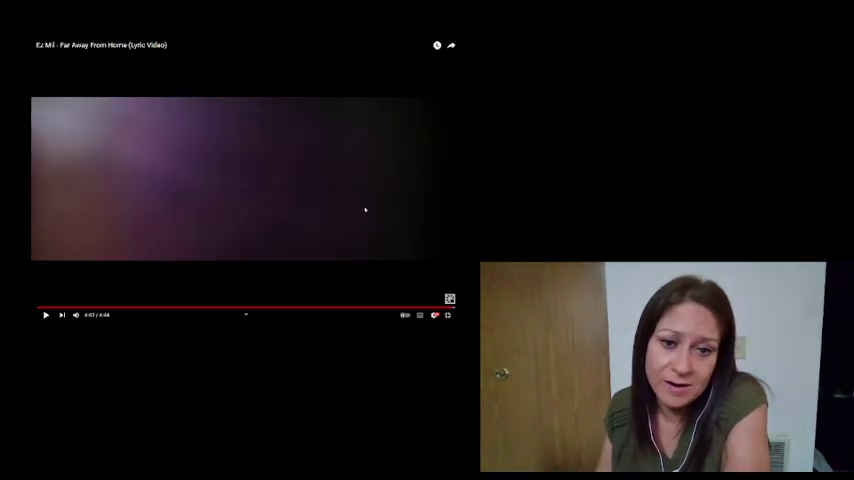